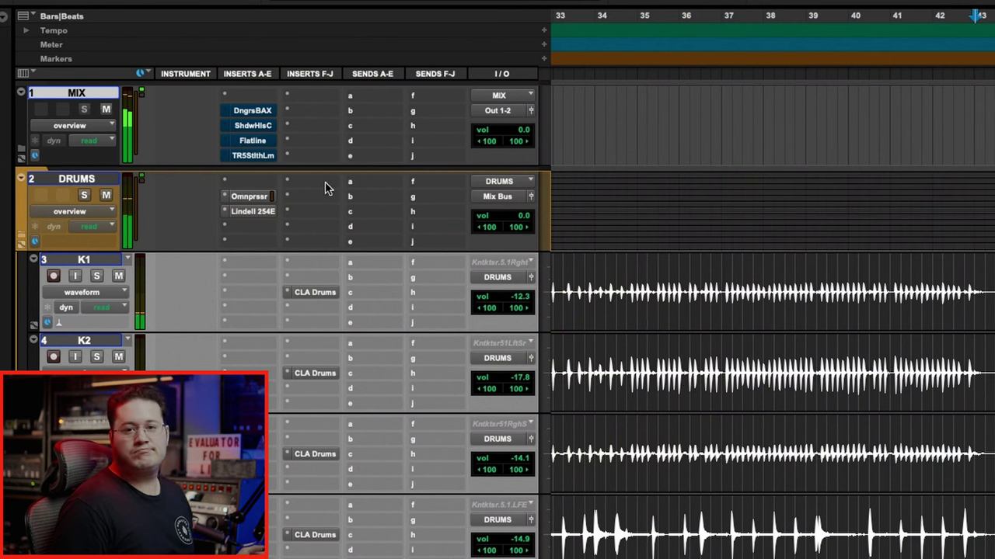
- Look through the drum, bass and guitar tracks and their inserts, returning to the MIX track
{"action": "scroll", "coordinate": [312, 268], "scroll_direction": "down", "scroll_amount": 15}
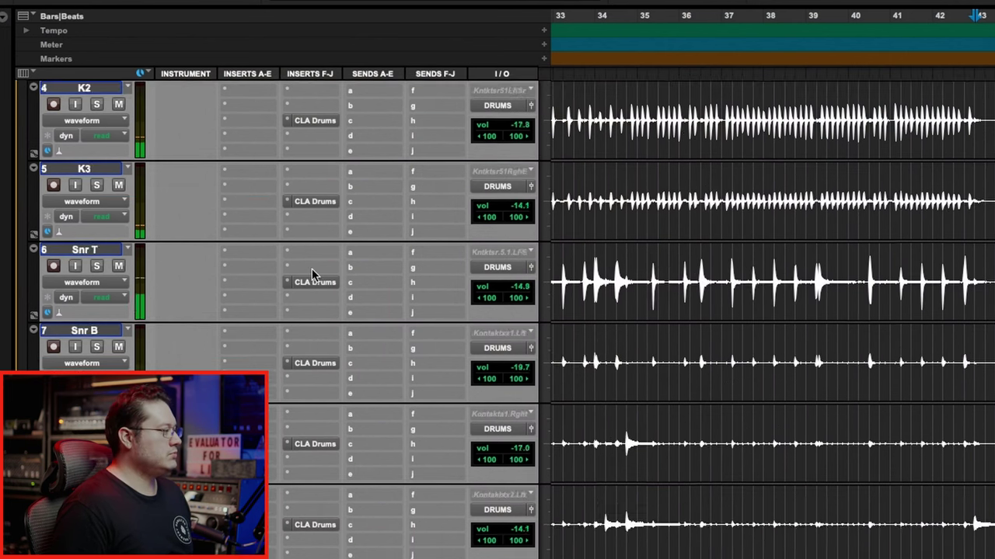
{"action": "scroll", "coordinate": [311, 268], "scroll_direction": "up", "scroll_amount": 15}
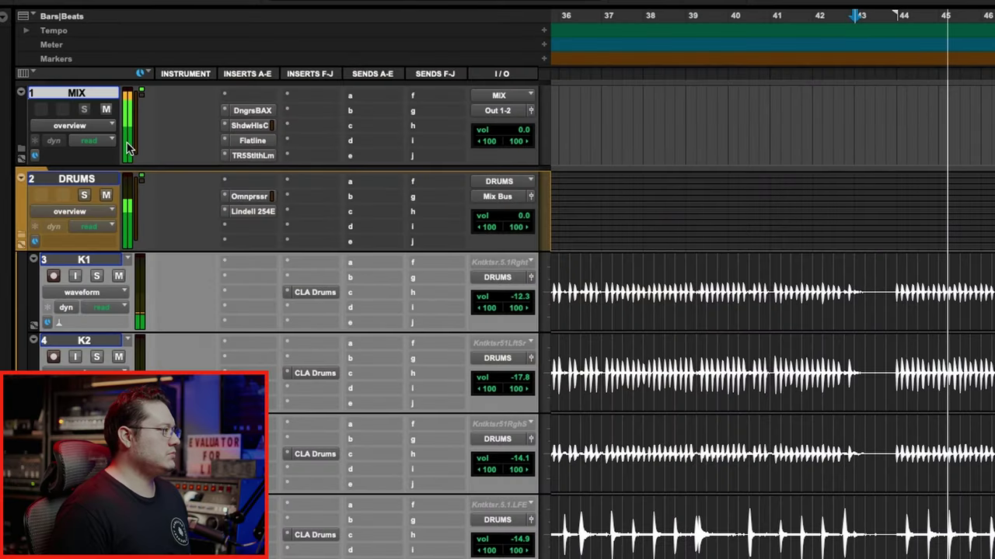
{"action": "scroll", "coordinate": [167, 153], "scroll_direction": "down", "scroll_amount": 15}
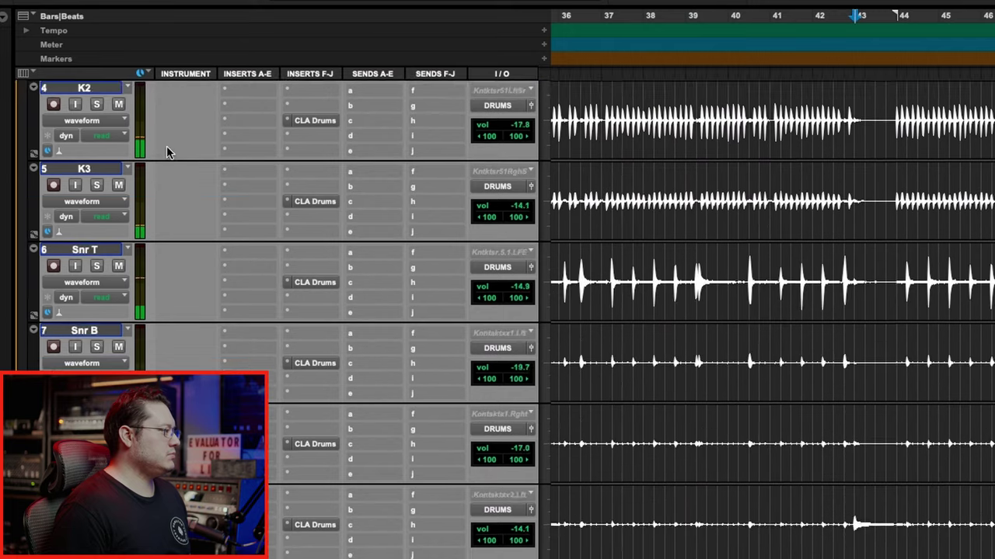
{"action": "scroll", "coordinate": [167, 153], "scroll_direction": "down", "scroll_amount": 6}
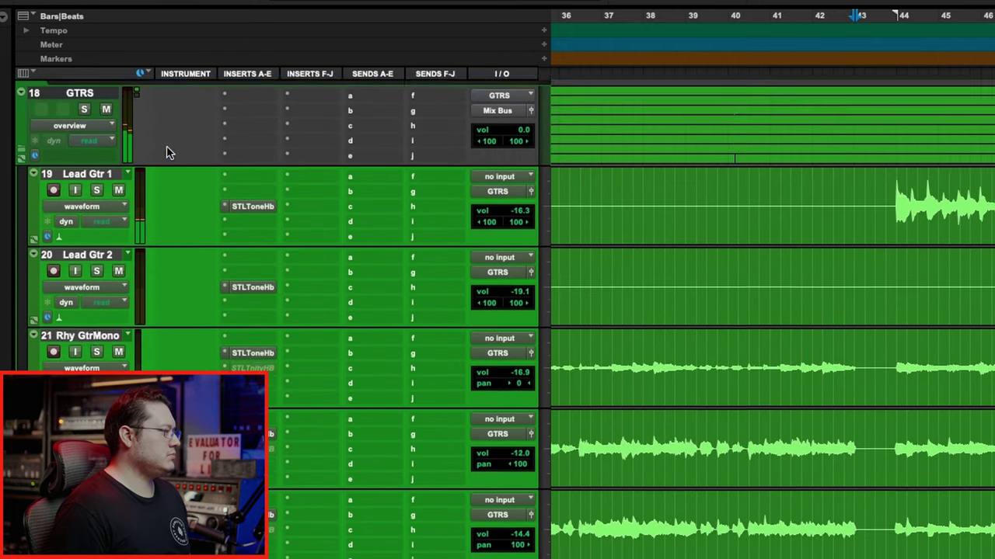
{"action": "scroll", "coordinate": [167, 147], "scroll_direction": "up", "scroll_amount": 18}
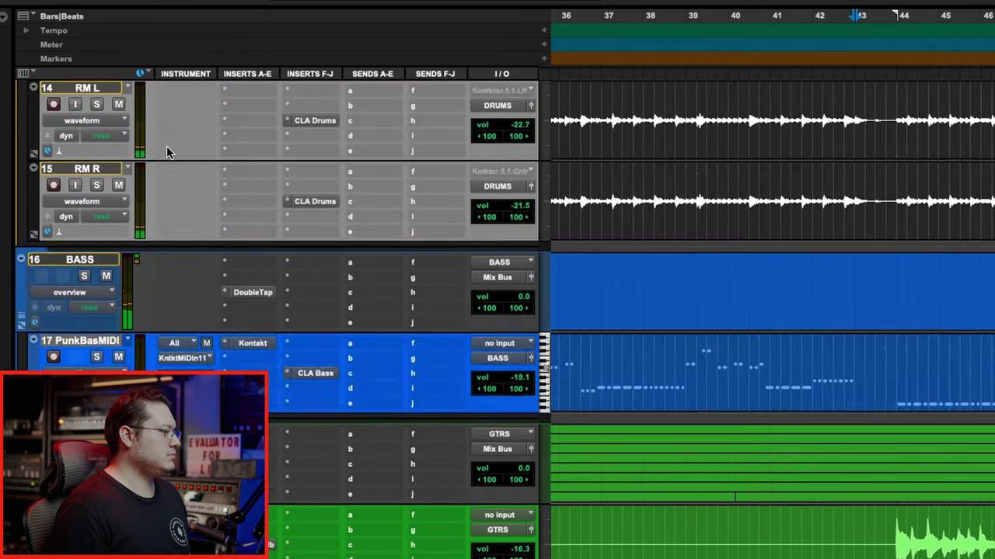
{"action": "scroll", "coordinate": [166, 150], "scroll_direction": "up", "scroll_amount": 2}
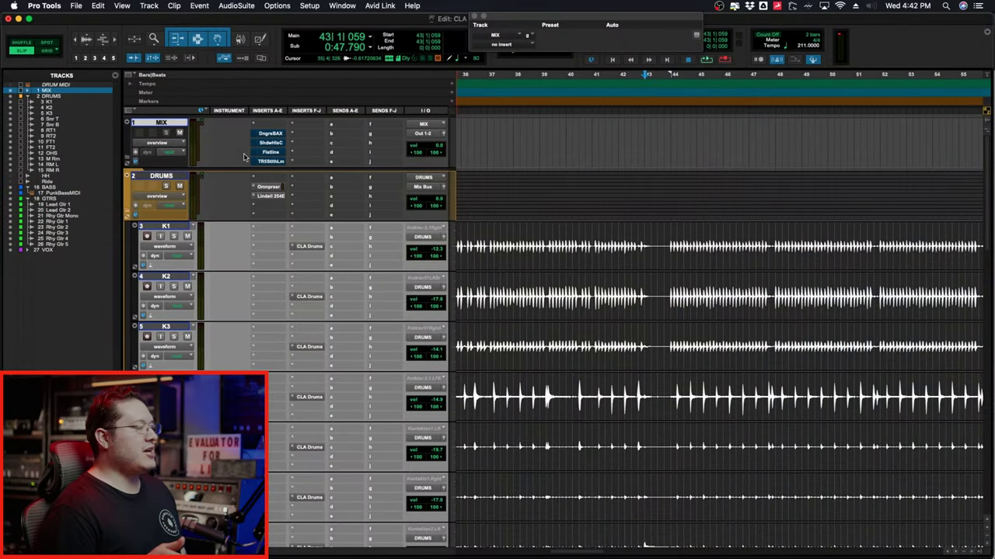
- Insert The God Particle on the MIX track and compare the playing mix with the plug-in active and bypassed
{"action": "left_click", "coordinate": [307, 143]}
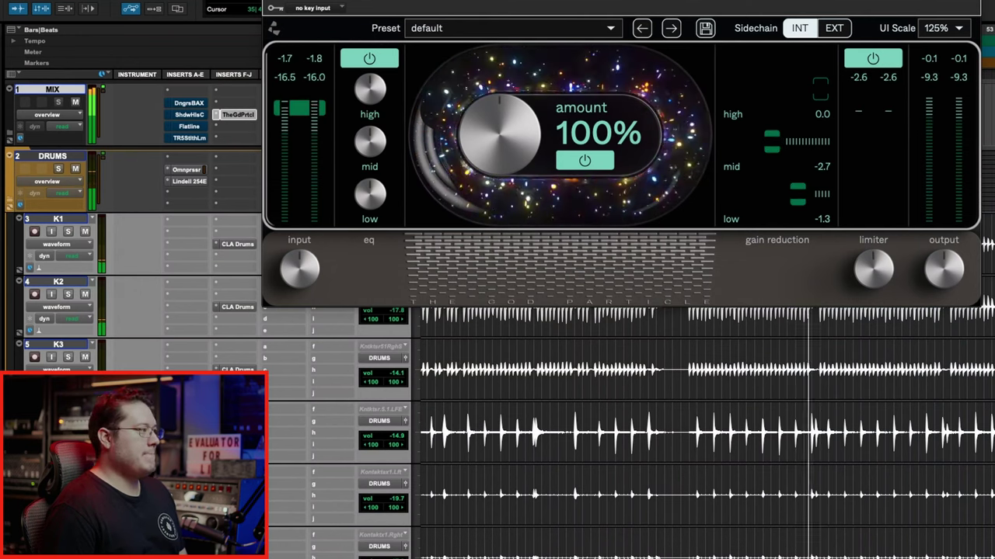
{"action": "key", "text": "ctrl+shift+1"}
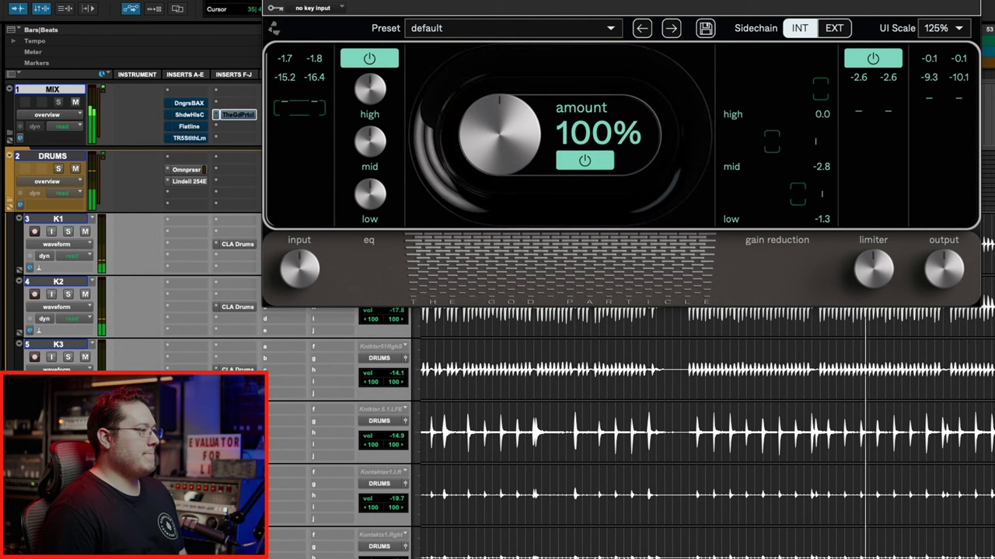
{"action": "key", "text": "ctrl+shift+1"}
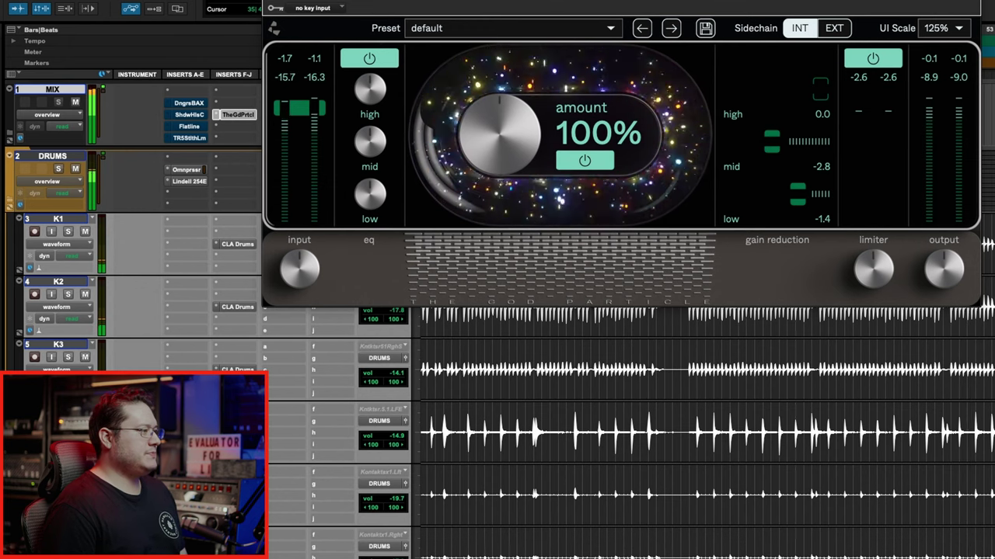
{"action": "key", "text": "ctrl+shift+1"}
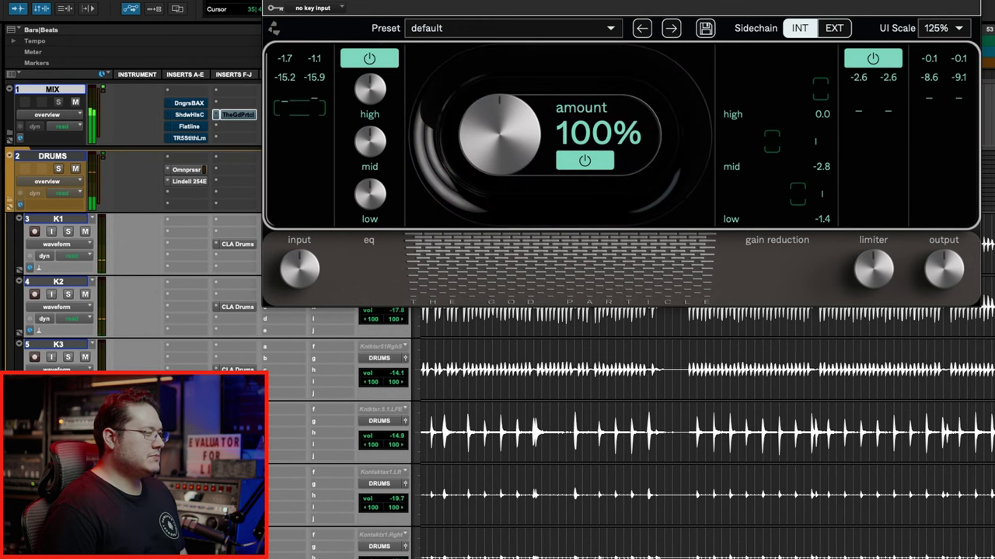
{"action": "key", "text": "ctrl+shift+1"}
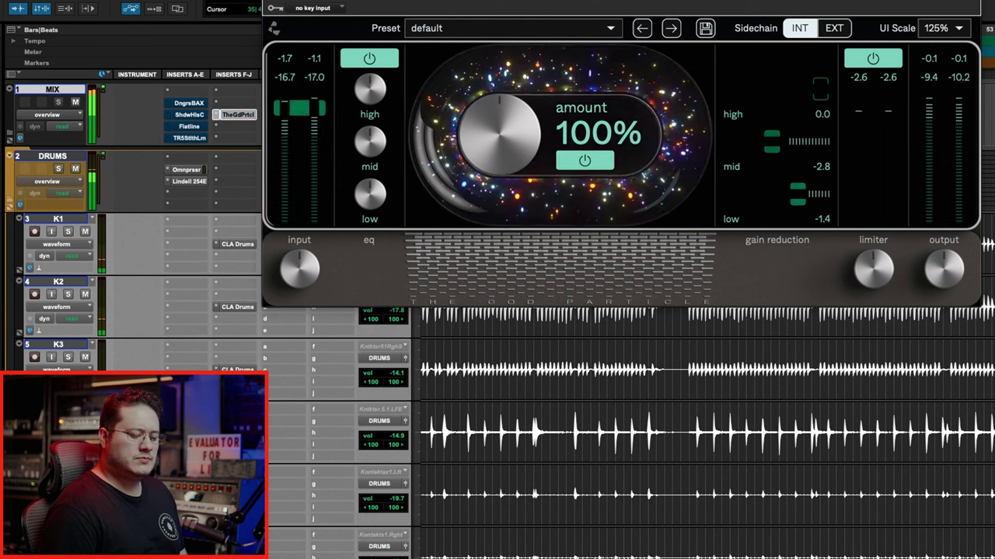
{"action": "key", "text": "space"}
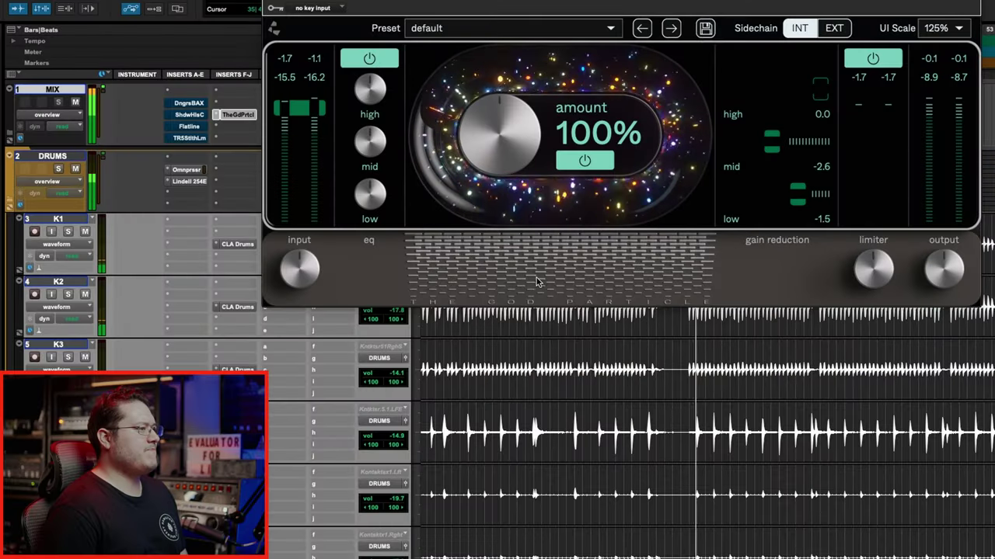
- Boost the mid and low EQ bands of The God Particle and try a slight change of the high band
{"action": "left_click_drag", "start_coordinate": [380, 154], "coordinate": [383, 126]}
{"action": "left_click_drag", "start_coordinate": [380, 196], "coordinate": [383, 178]}
{"action": "left_click_drag", "start_coordinate": [373, 92], "coordinate": [374, 88]}
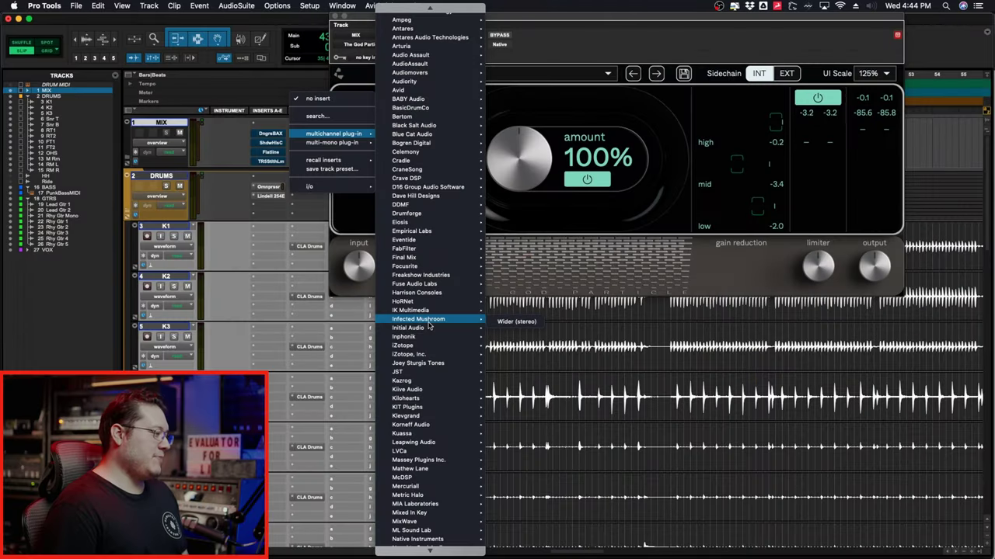
- Insert the FabFilter Pro-Q 3 multichannel equalizer on the MIX track ahead of The God Particle
{"action": "scroll", "coordinate": [433, 392], "scroll_direction": "down", "scroll_amount": 3}
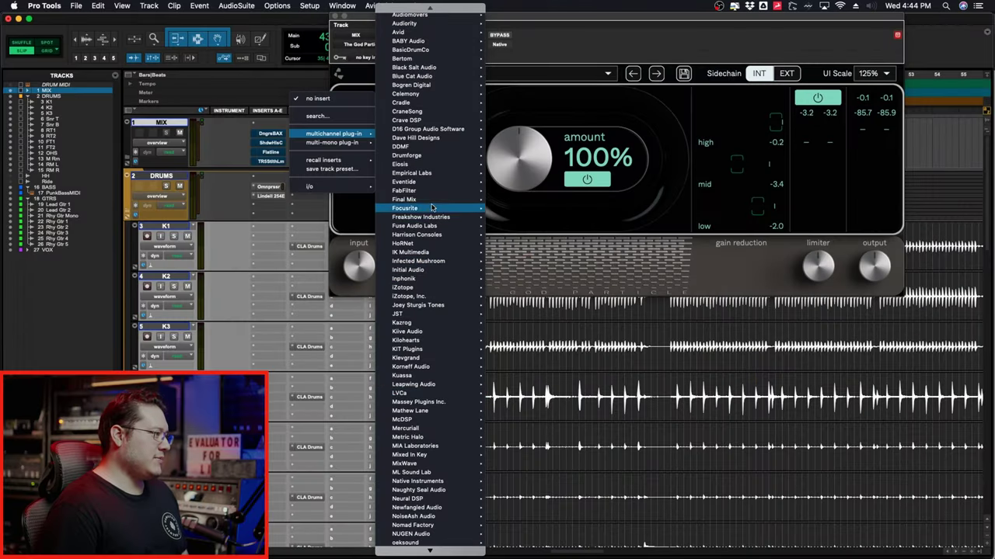
{"action": "mouse_move", "coordinate": [430, 193]}
{"action": "left_click", "coordinate": [531, 254]}
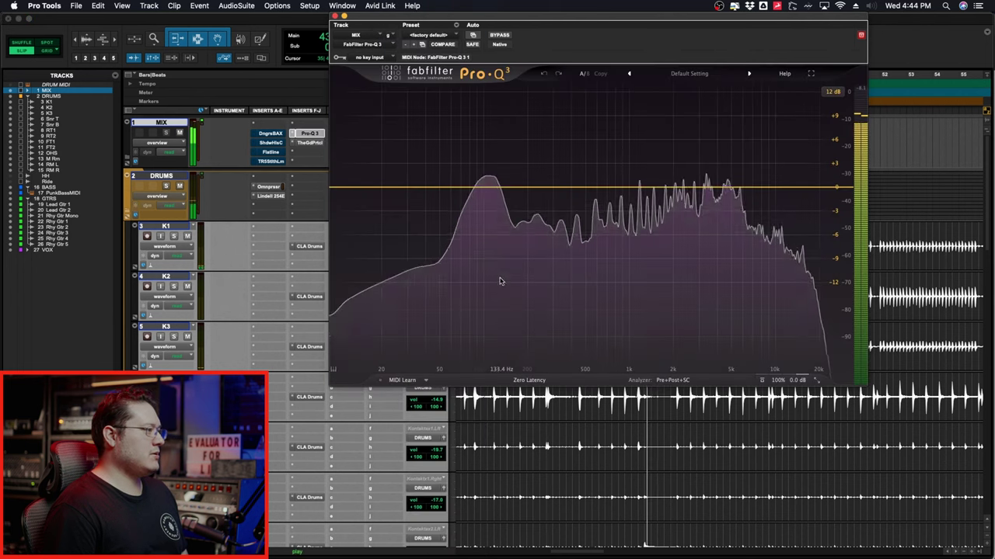
- Open The God Particle and Pro-Q 3 together and arrange their windows side by side
{"action": "left_click", "coordinate": [311, 143]}
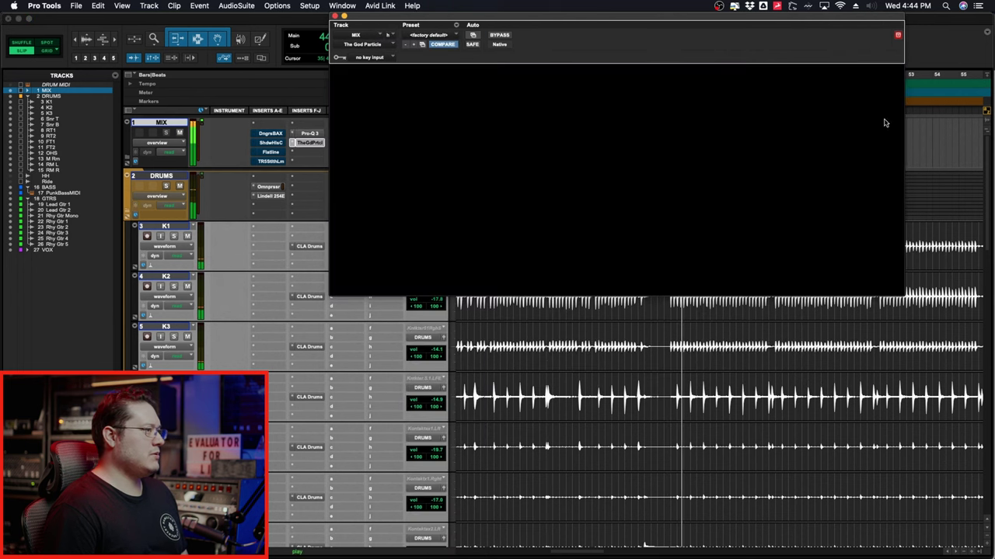
{"action": "left_click_drag", "start_coordinate": [911, 21], "coordinate": [987, 21]}
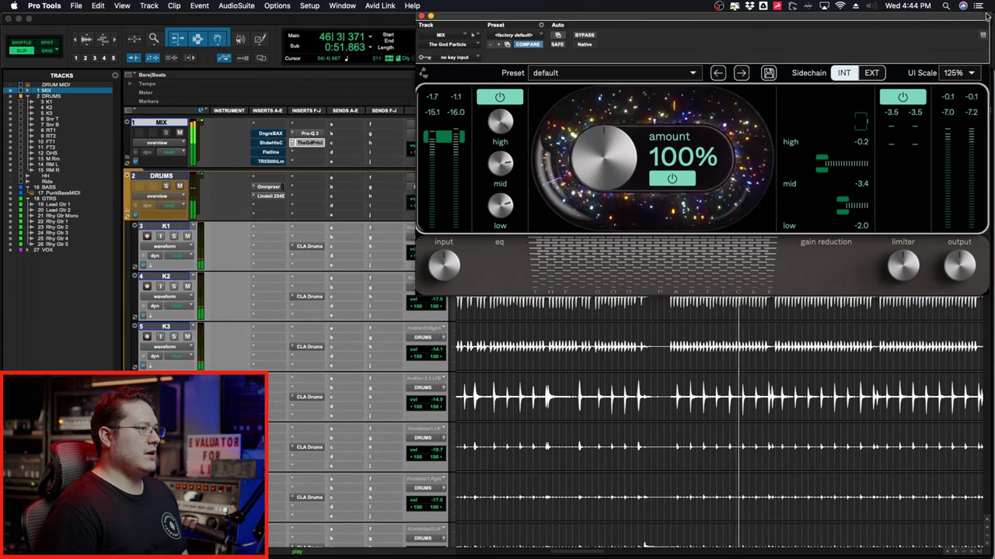
{"action": "left_click", "coordinate": [308, 135]}
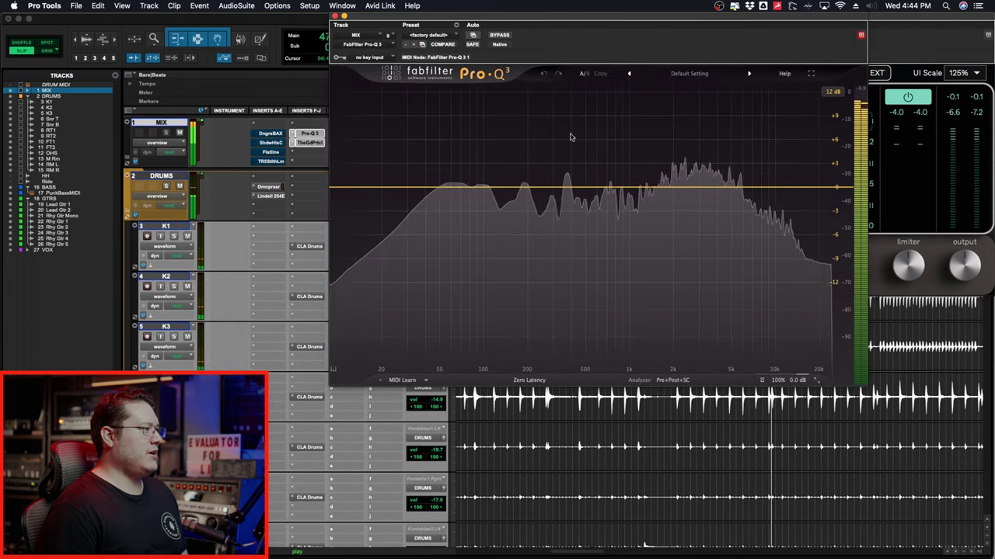
{"action": "left_click_drag", "start_coordinate": [614, 16], "coordinate": [318, 5]}
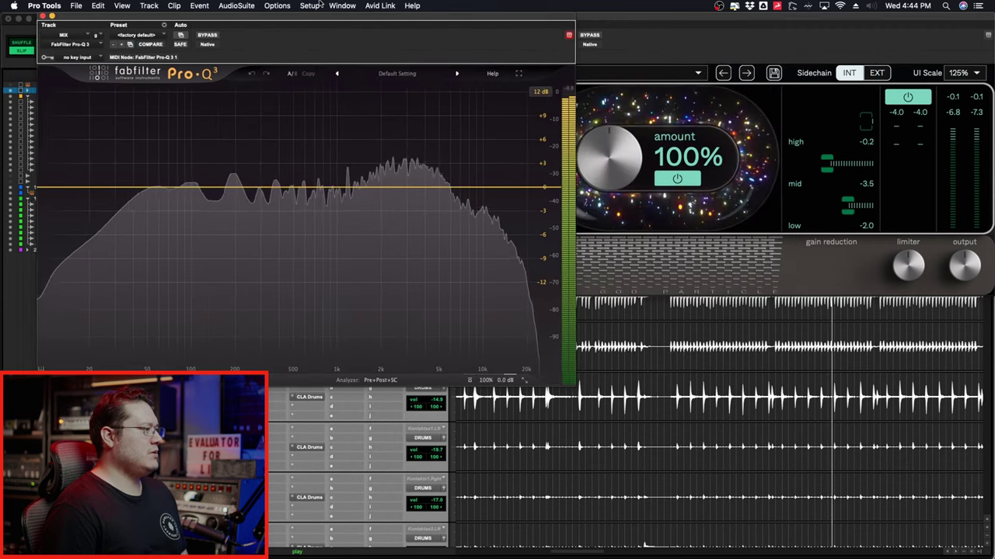
- Add a Pro-Q 3 band at about 783 Hz and change its shape to High Shelf
{"action": "left_click", "coordinate": [318, 188]}
{"action": "right_click", "coordinate": [318, 189]}
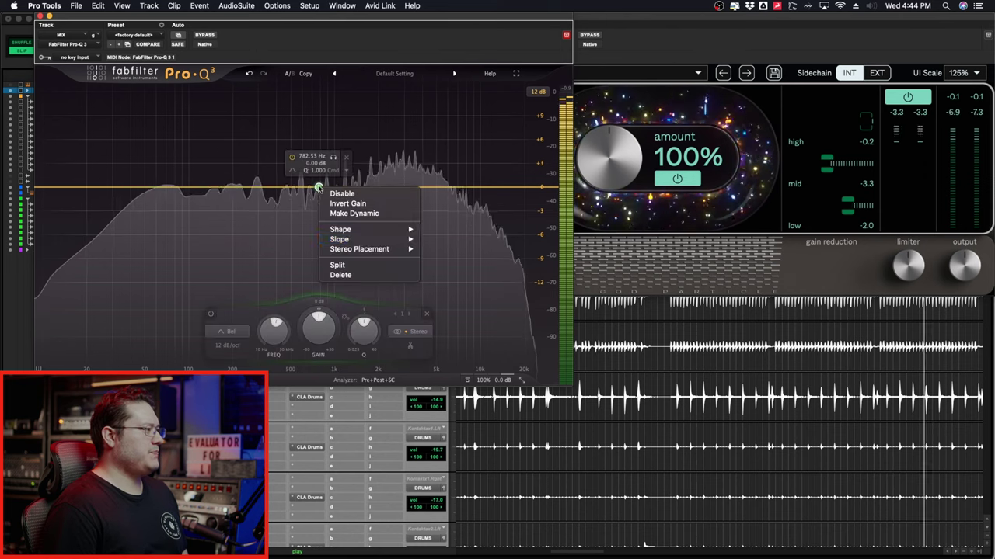
{"action": "mouse_move", "coordinate": [399, 234]}
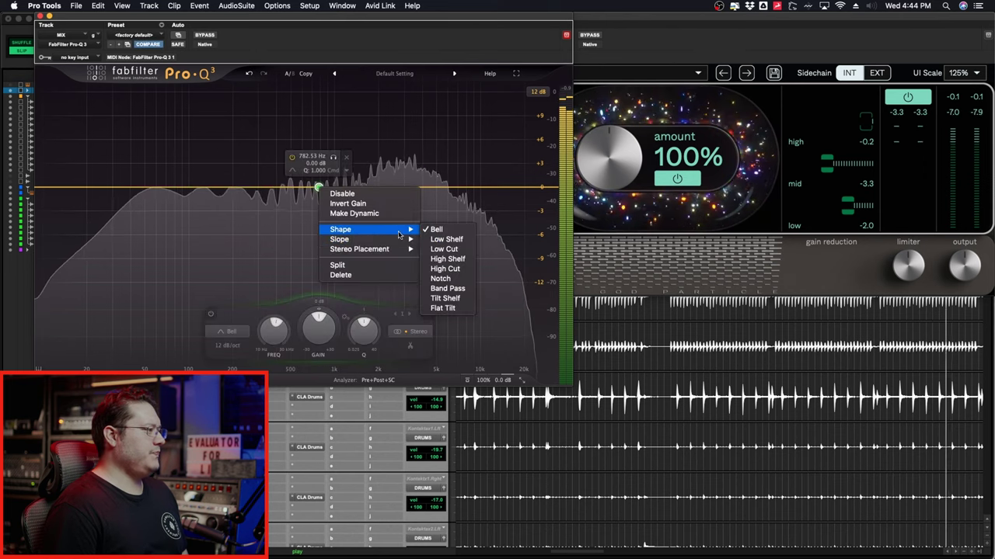
{"action": "left_click", "coordinate": [439, 259]}
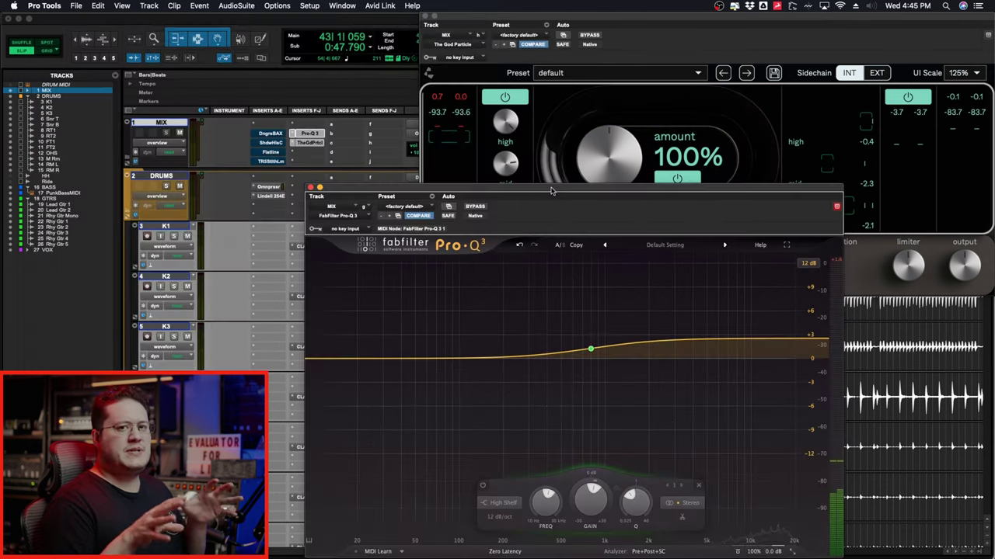
- Arrange the plug-in windows and play the mix from bar 43, comparing Pro-Q 3 active and bypassed
{"action": "left_click", "coordinate": [523, 123]}
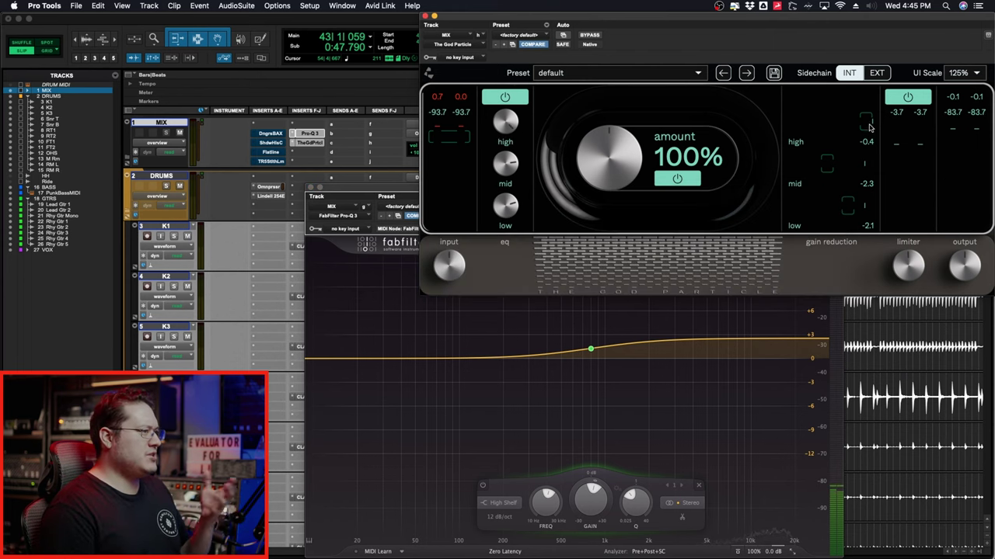
{"action": "left_click", "coordinate": [445, 190]}
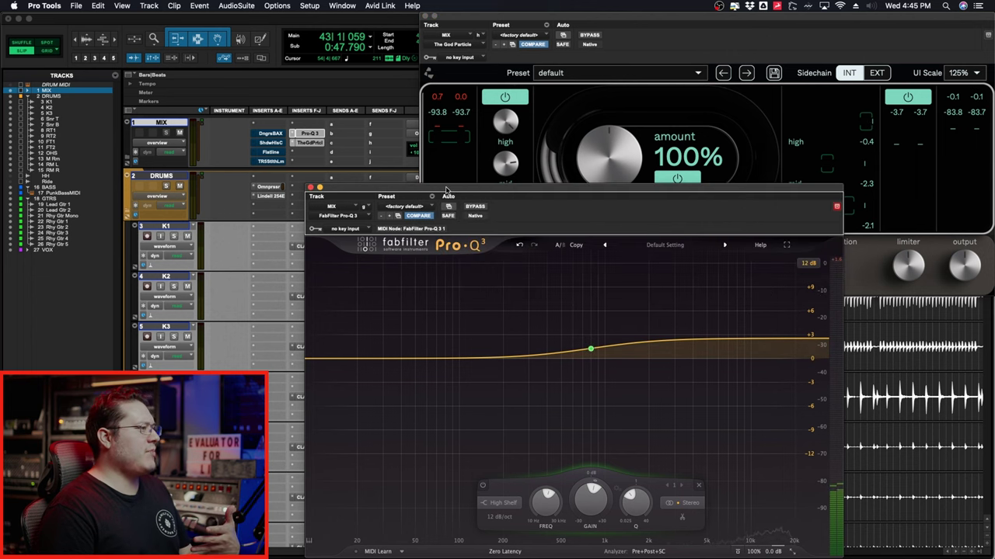
{"action": "left_click_drag", "start_coordinate": [447, 190], "coordinate": [429, 138]}
{"action": "key", "text": "space"}
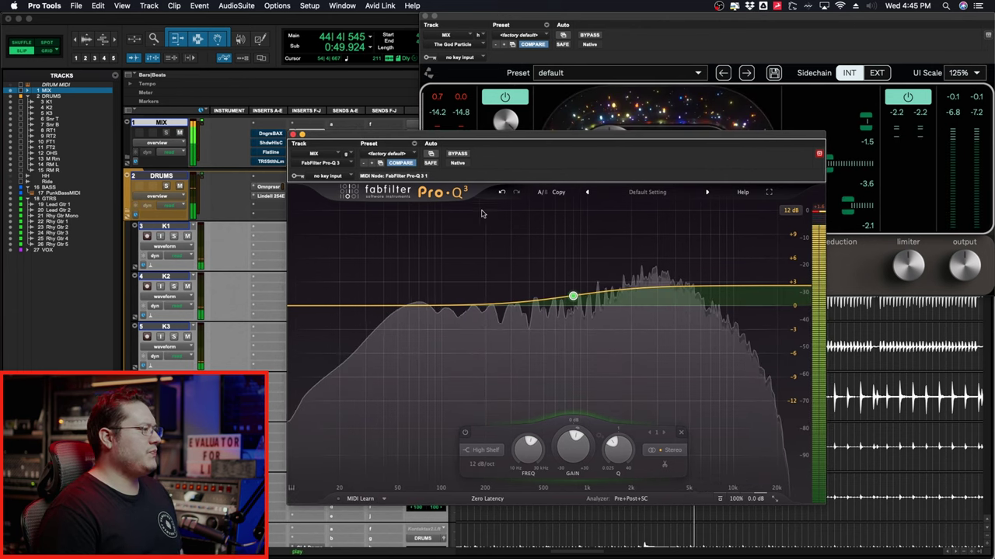
{"action": "left_click", "coordinate": [458, 153]}
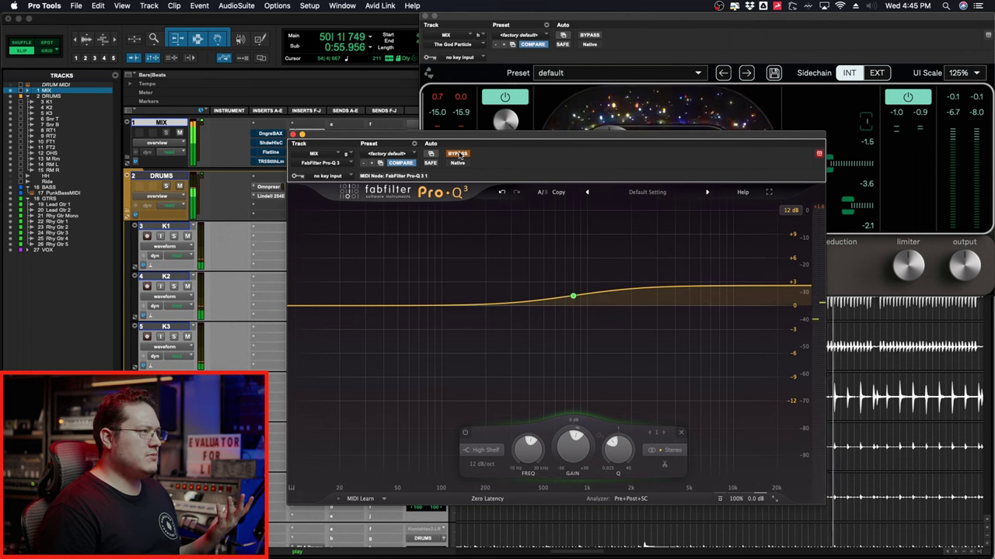
{"action": "left_click", "coordinate": [458, 153]}
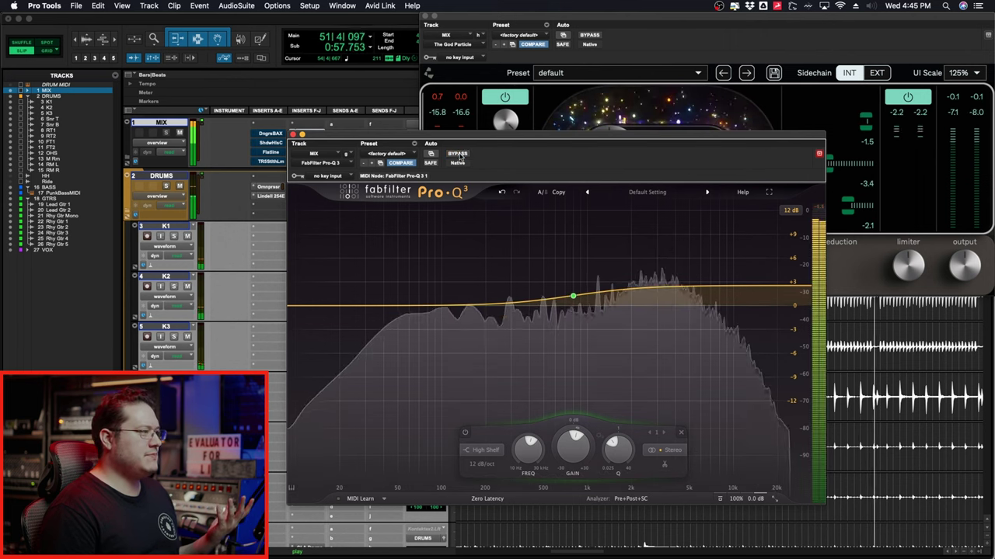
- Shift the high shelf band to about 662 Hz with about +4.3 dB gain, and uncover The God Particle's meters
{"action": "mouse_move", "coordinate": [573, 291]}
{"action": "left_click_drag", "start_coordinate": [574, 290], "coordinate": [561, 289]}
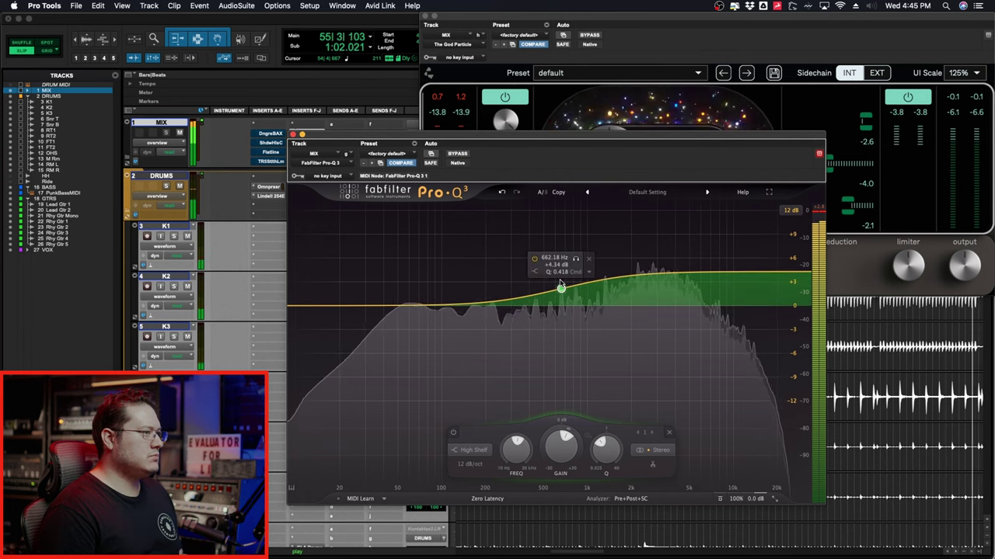
{"action": "left_click_drag", "start_coordinate": [558, 150], "coordinate": [556, 201]}
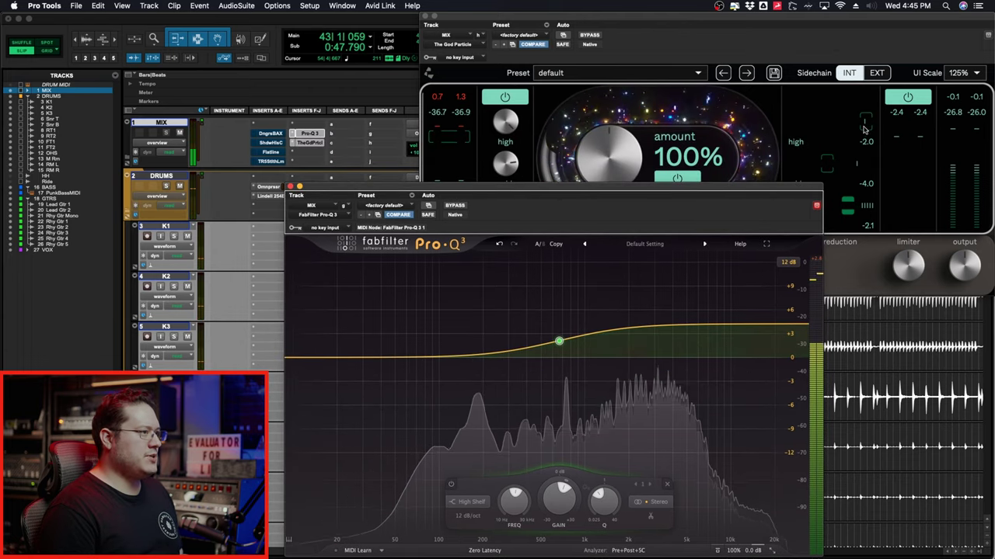
- Set The God Particle's high EQ to 0.0 dB, stop playback and close the Pro-Q 3 window
{"action": "left_click", "coordinate": [507, 126]}
{"action": "mouse_move", "coordinate": [508, 126]}
{"action": "left_mouse_down"}
{"action": "mouse_move", "coordinate": [503, 158]}
{"action": "mouse_move", "coordinate": [505, 142]}
{"action": "left_mouse_up"}
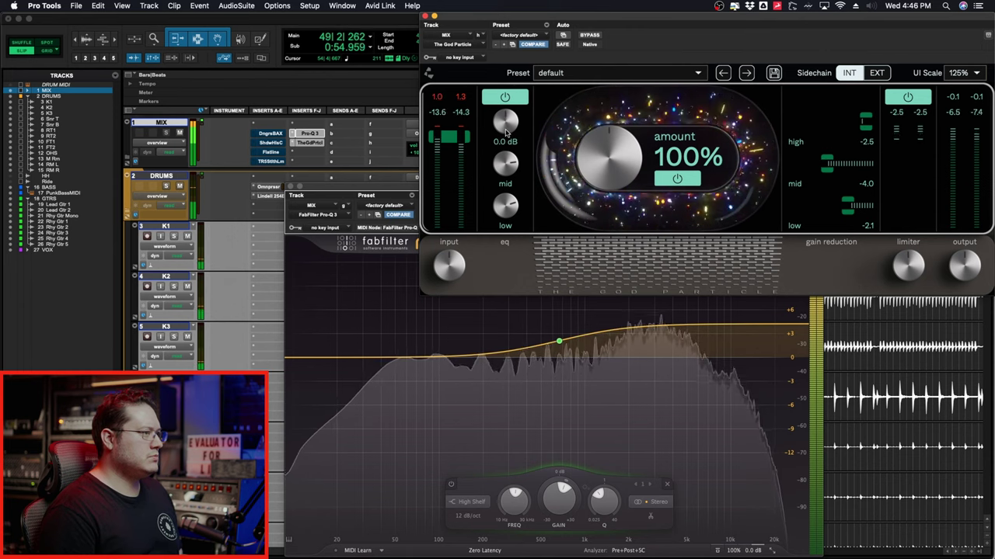
{"action": "key", "text": "space"}
{"action": "left_click", "coordinate": [291, 187]}
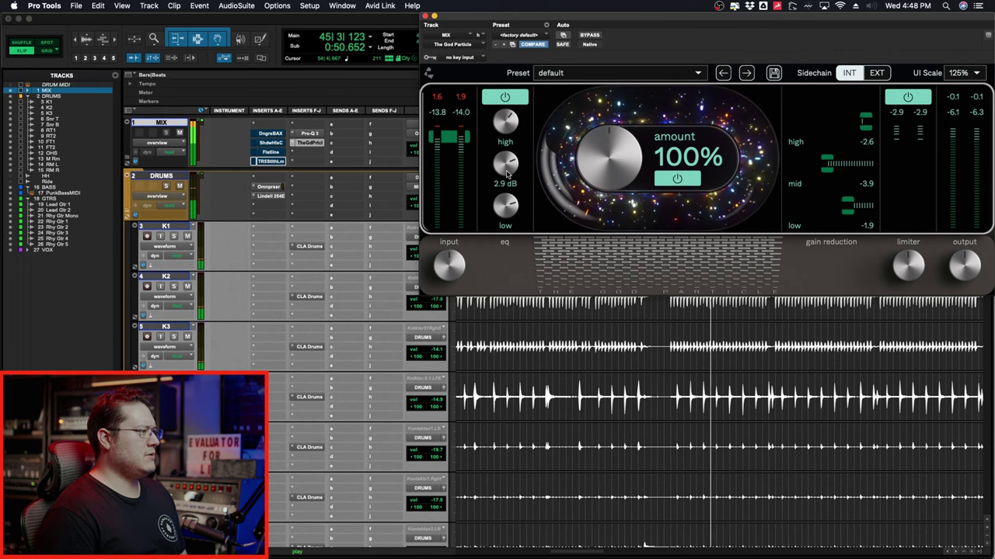
- Compare the playing mix with The God Particle active and bypassed and with the original MIX insert chain, ending playback
{"action": "left_click", "coordinate": [592, 35]}
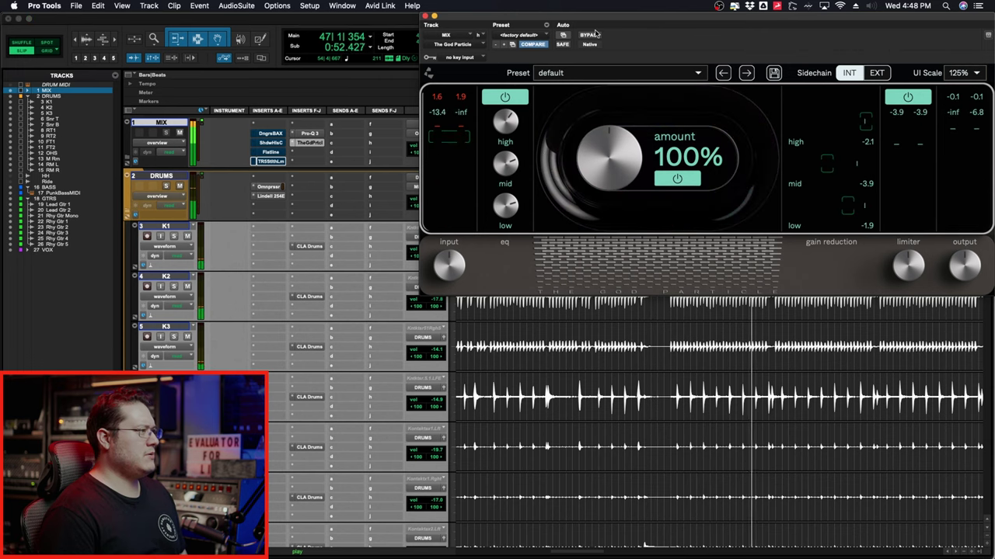
{"action": "left_click", "coordinate": [592, 35]}
{"action": "key", "text": "shift+2"}
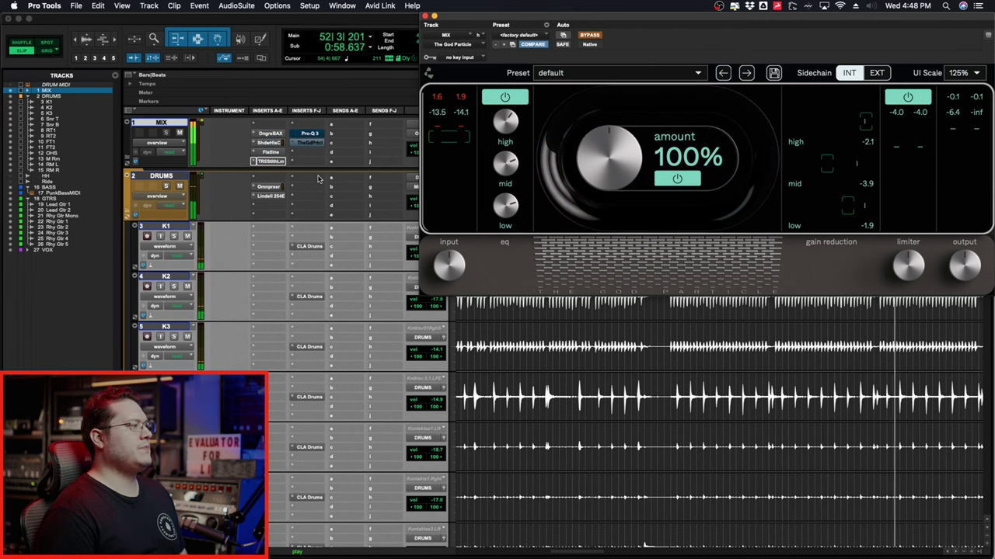
{"action": "key", "text": "shift+2"}
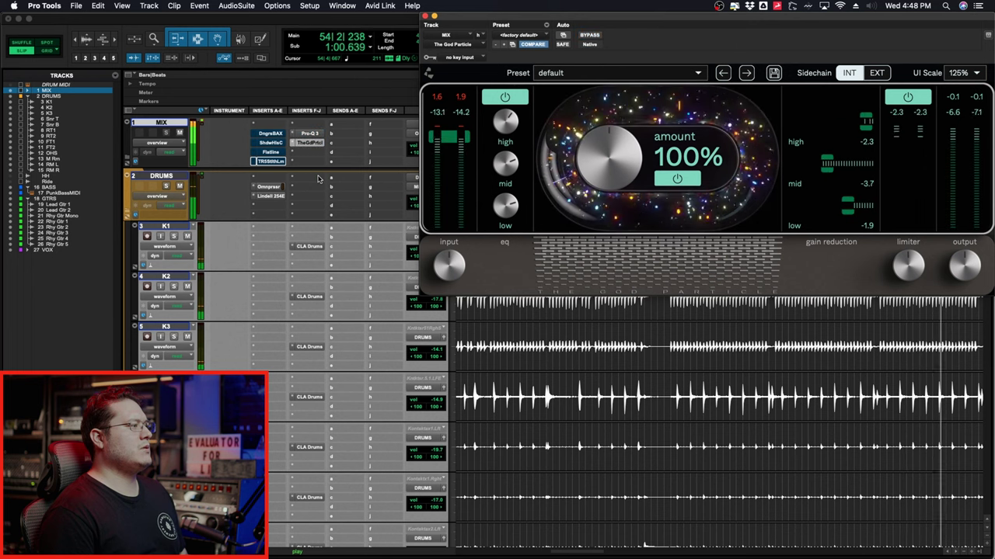
{"action": "key", "text": "space"}
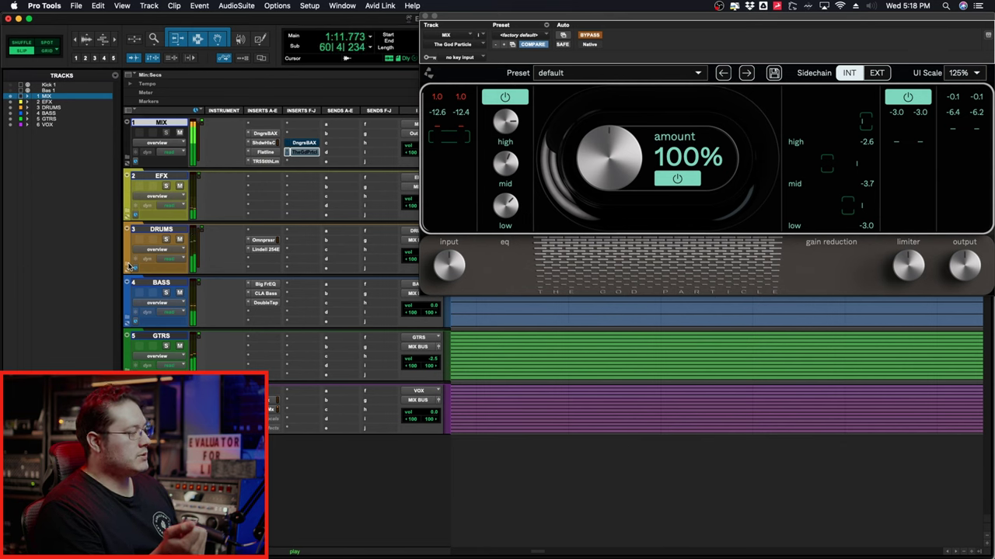
- Play the mix and raise The God Particle's limiter to 12.0 dB and its amount to 200%
{"action": "key", "text": "space"}
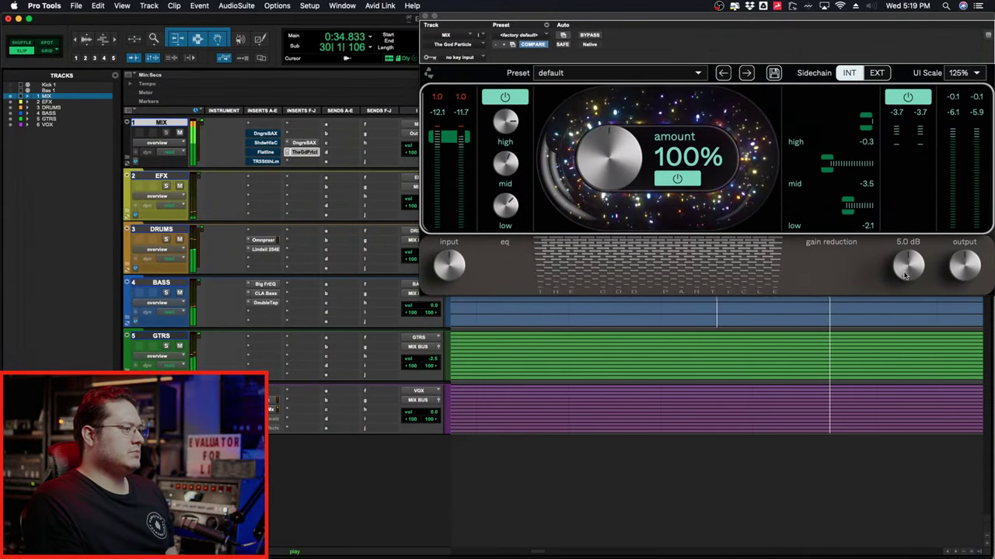
{"action": "left_click_drag", "start_coordinate": [906, 264], "coordinate": [911, 226]}
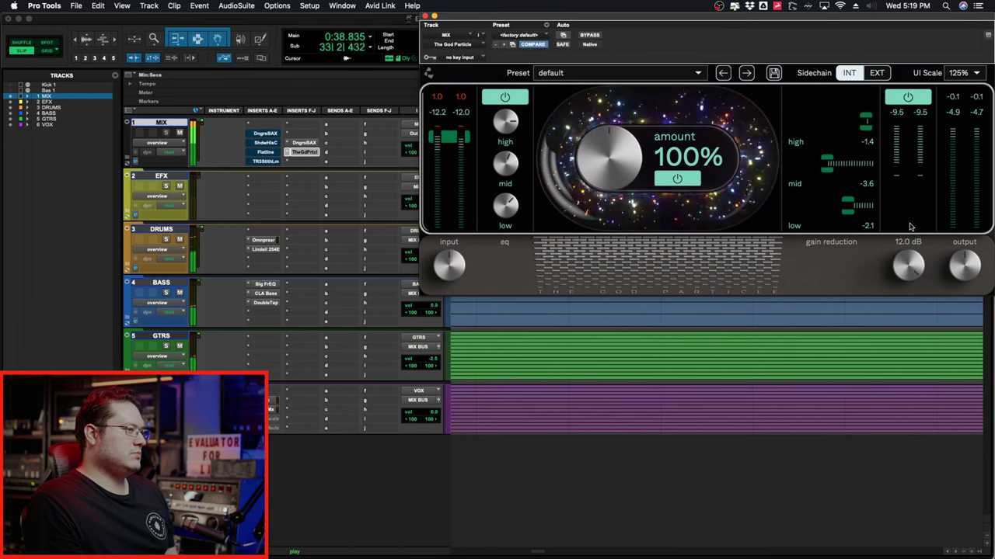
{"action": "left_click_drag", "start_coordinate": [628, 179], "coordinate": [633, 133]}
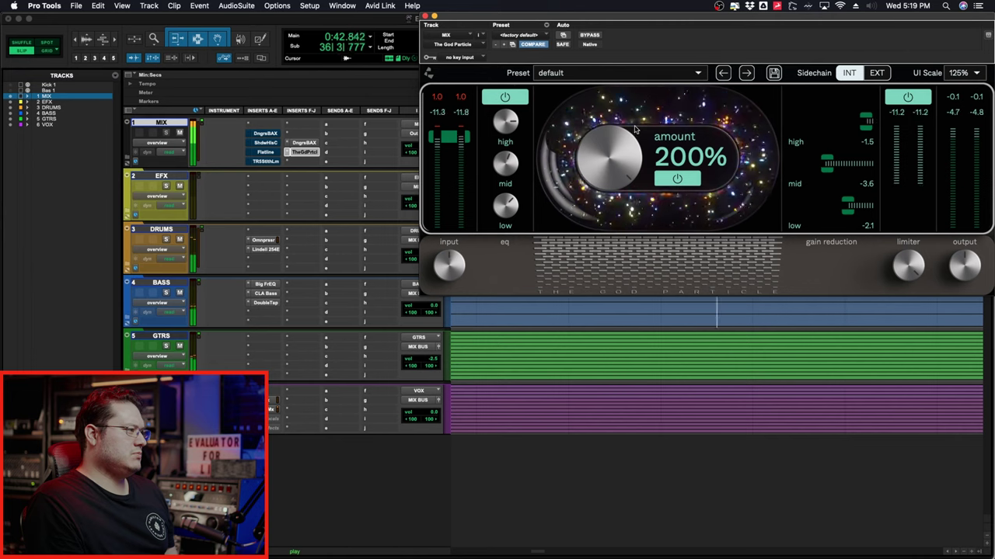
- Compare the playing mix with The God Particle's amount processing on and off, and reset the amount to 100%
{"action": "left_click", "coordinate": [692, 180]}
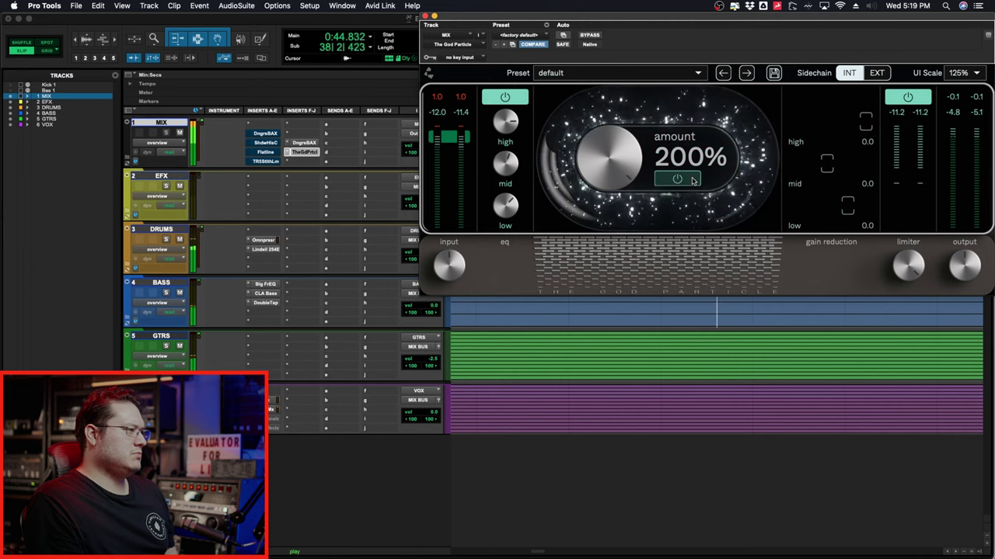
{"action": "left_click", "coordinate": [692, 179]}
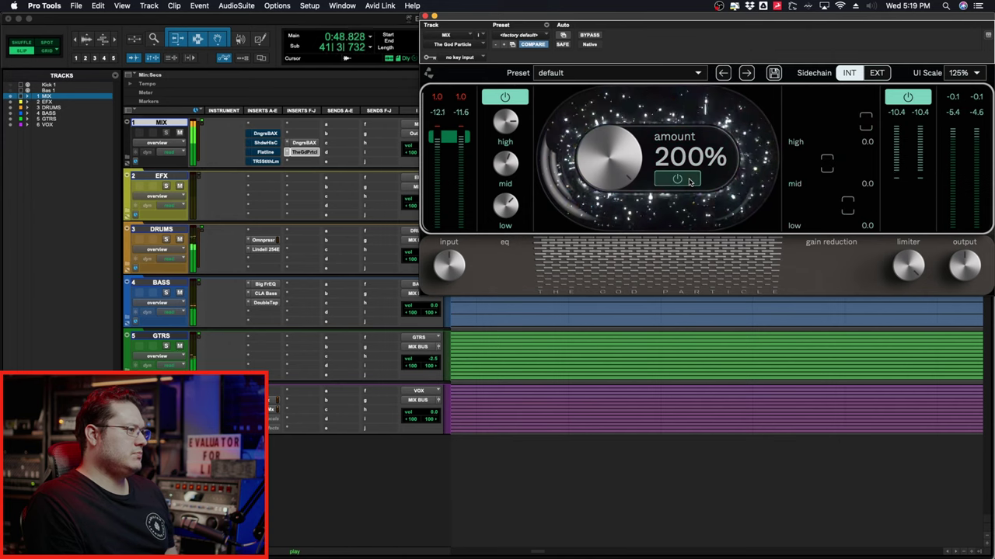
{"action": "left_click", "coordinate": [610, 170], "text": "alt"}
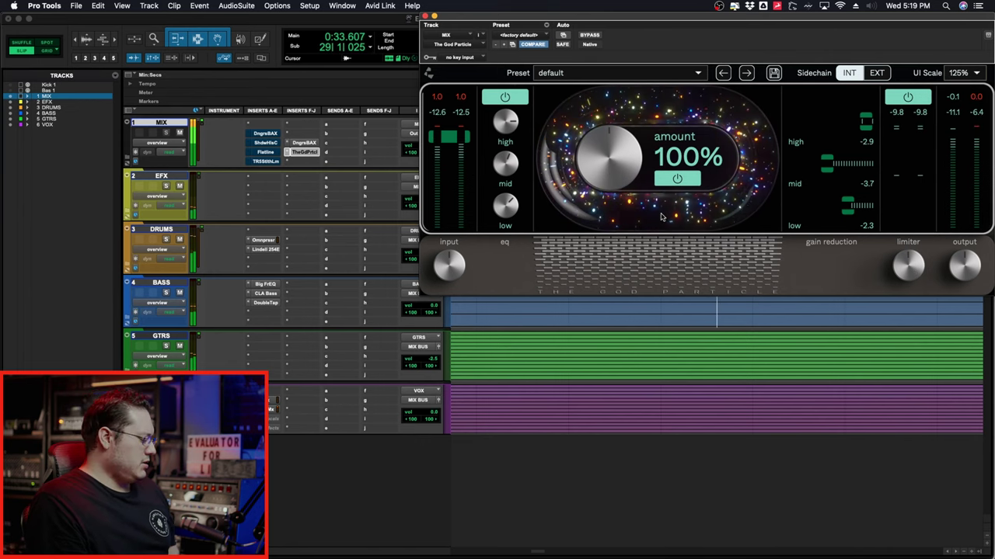
- Audition the original MIX insert chain with the T-RackS Stealth Limiter open, and return to The God Particle
{"action": "key", "text": "super+ctrl+b"}
{"action": "left_click", "coordinate": [268, 162]}
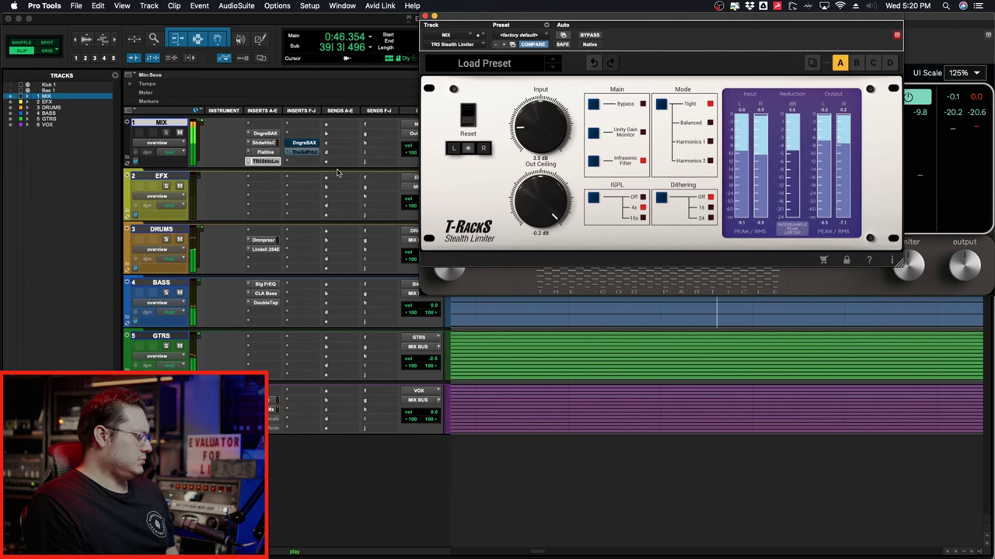
{"action": "left_click", "coordinate": [305, 152]}
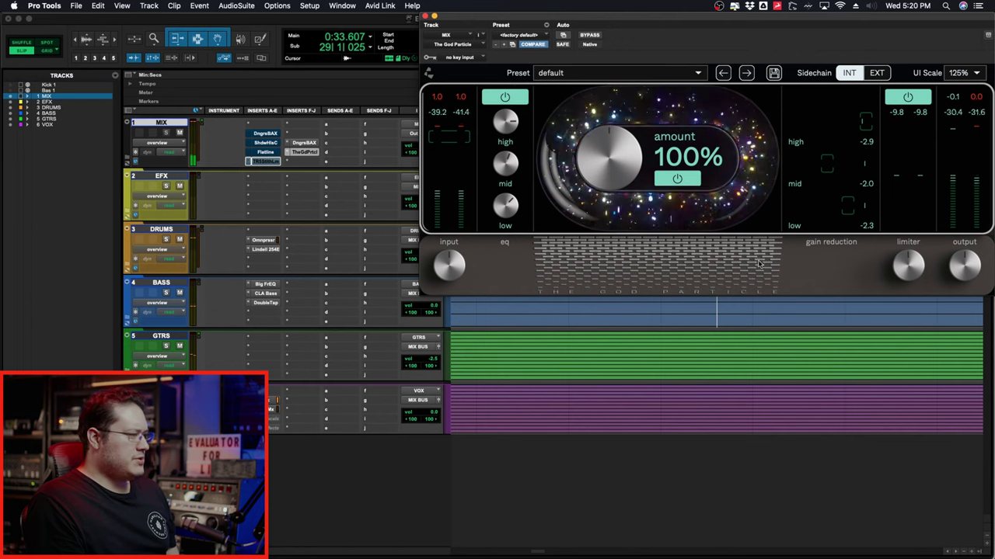
- Audition The God Particle with its limiter at 12.0 dB, and compare it with the original MIX chain and its Stealth Limiter
{"action": "left_click_drag", "start_coordinate": [904, 265], "coordinate": [911, 230]}
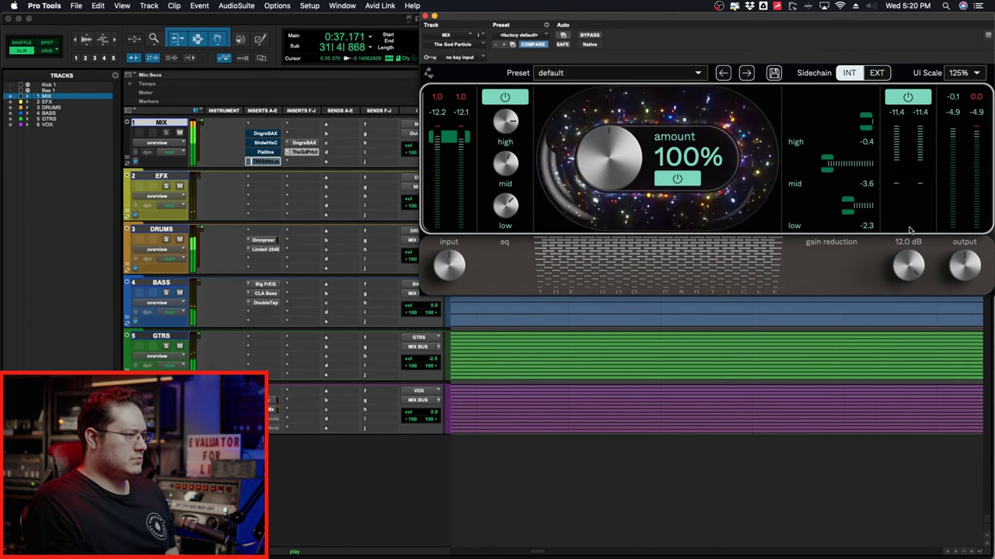
{"action": "key", "text": "space"}
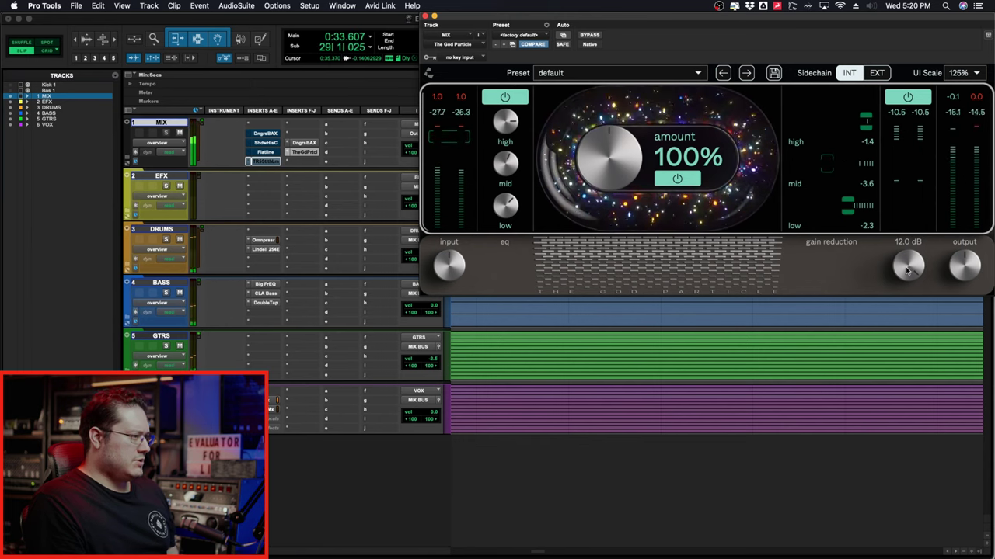
{"action": "left_click", "coordinate": [272, 159], "text": "super"}
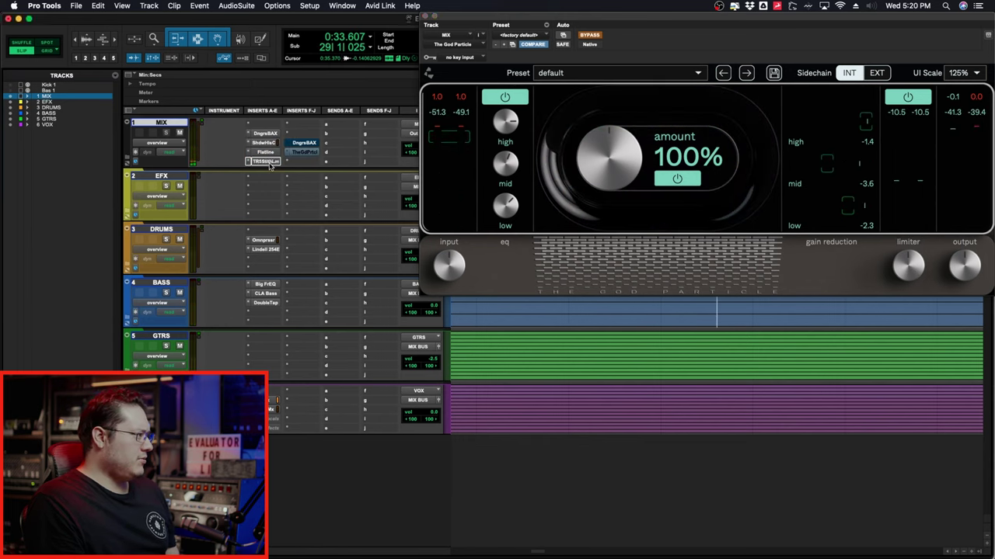
{"action": "left_click", "coordinate": [267, 160]}
{"action": "key", "text": "space"}
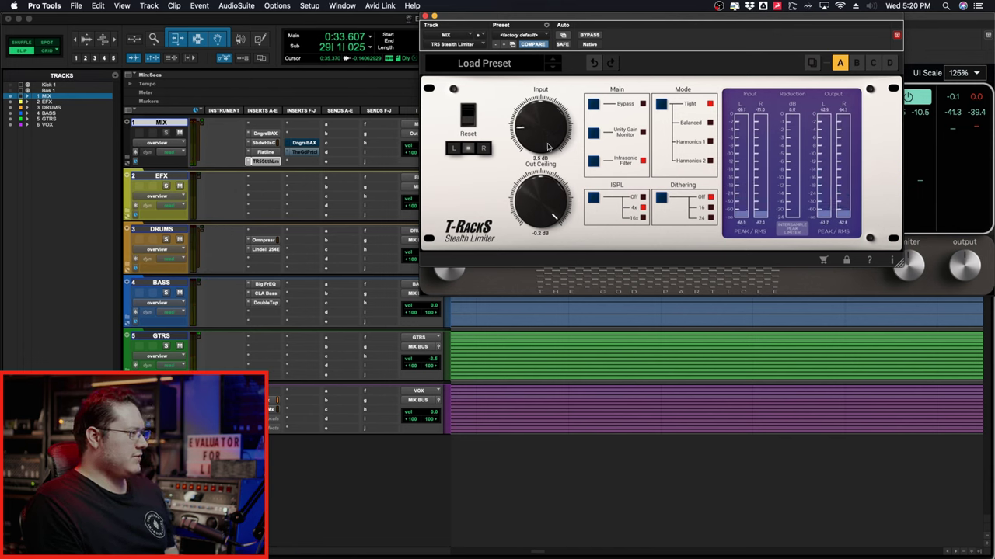
- Return to The God Particle, set its limiter to 7.5 dB during playback, and stop the mix
{"action": "left_click", "coordinate": [859, 279]}
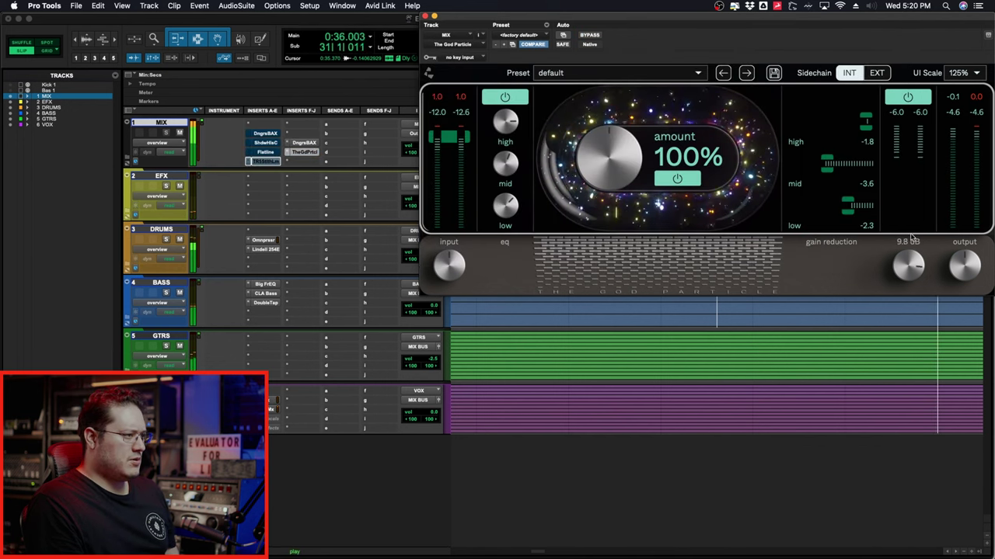
{"action": "mouse_move", "coordinate": [913, 239]}
{"action": "left_mouse_down"}
{"action": "mouse_move", "coordinate": [911, 255]}
{"action": "mouse_move", "coordinate": [913, 223]}
{"action": "left_mouse_up"}
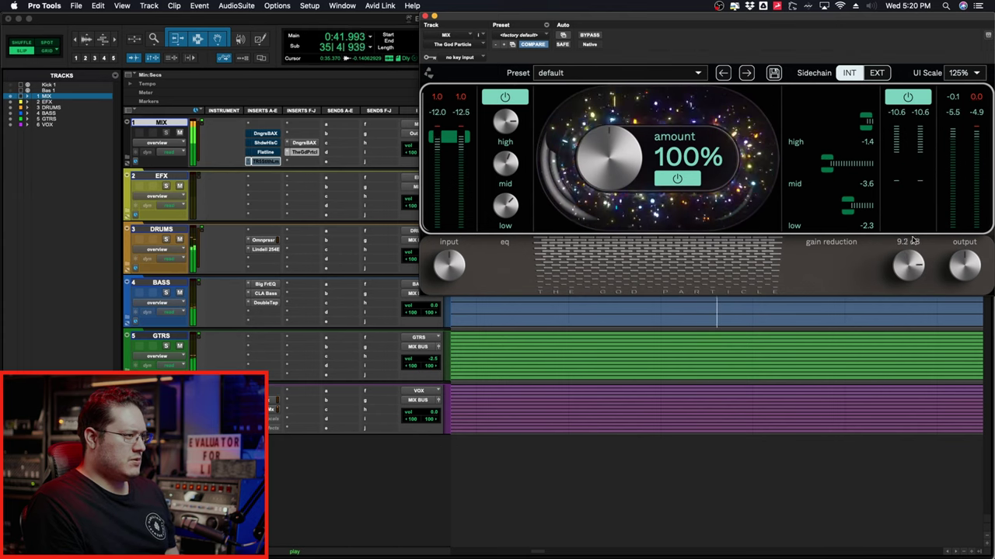
{"action": "key", "text": "space"}
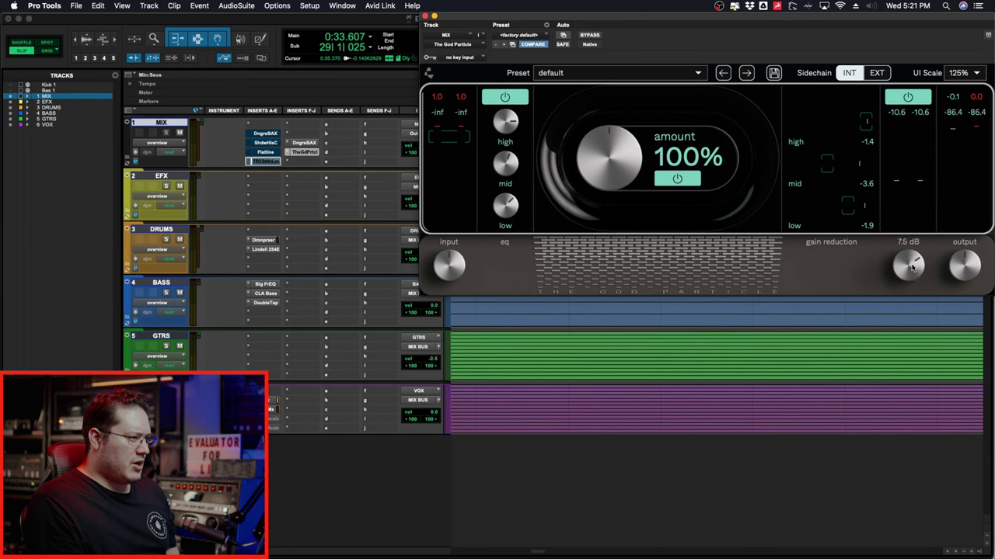